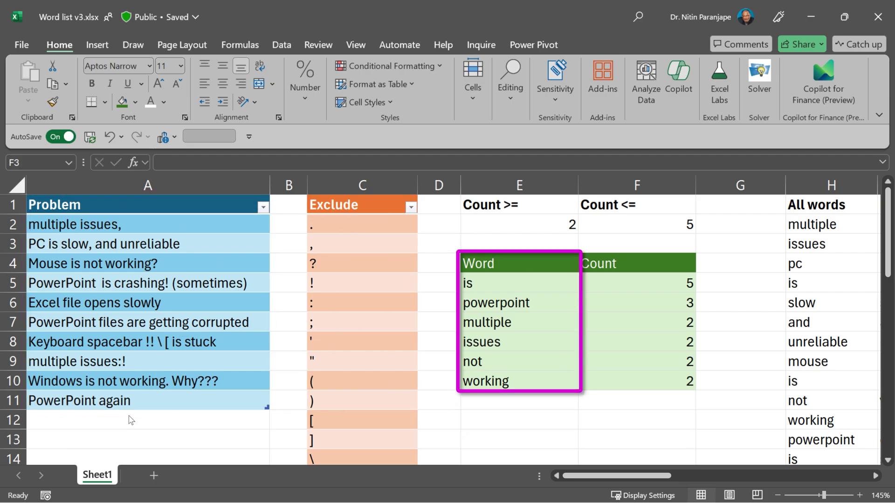
Set the minimum word count limit under "Count >=" to 1
{"action": "left_click", "coordinate": [555, 228]}
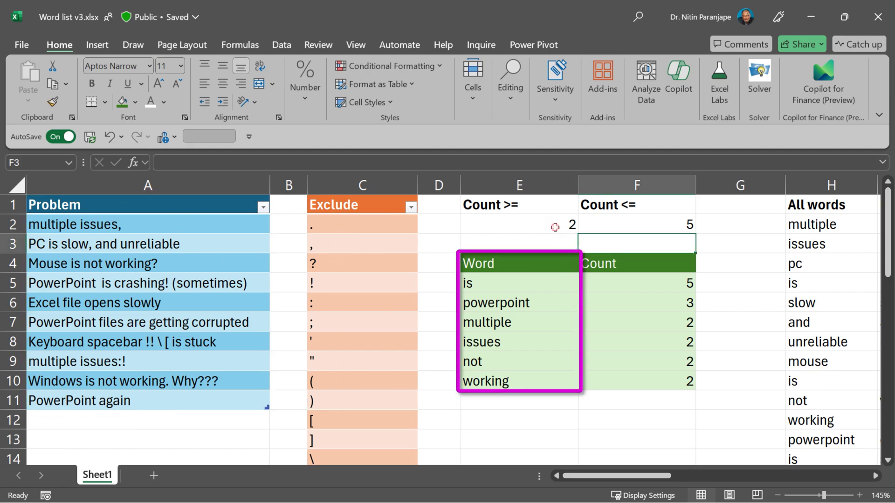
{"action": "left_click", "coordinate": [554, 227]}
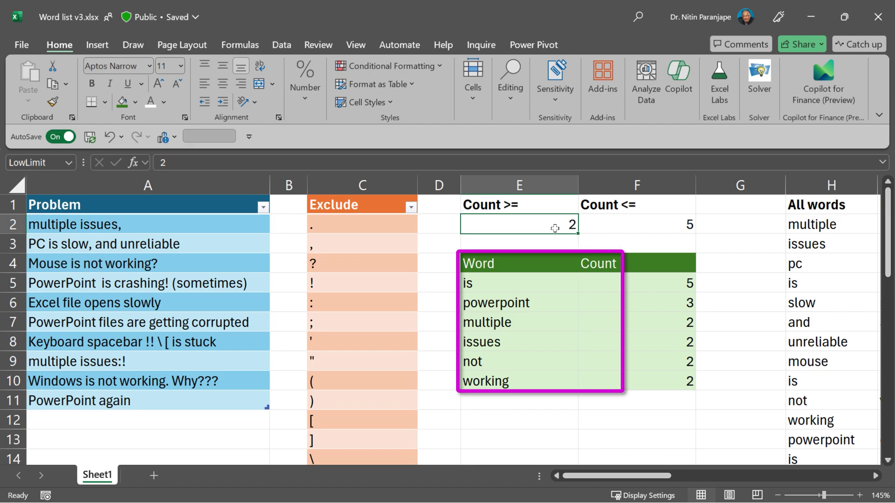
{"action": "type", "text": "1"}
{"action": "key", "text": "Return"}
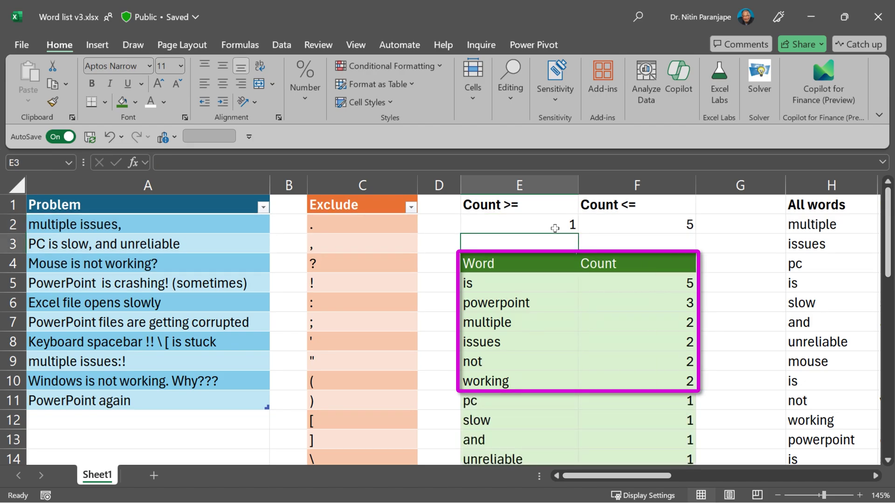
Set the "Count >=" limit to 2 and move on to the "Count <=" limit
{"action": "left_click", "coordinate": [554, 228]}
{"action": "type", "text": "2"}
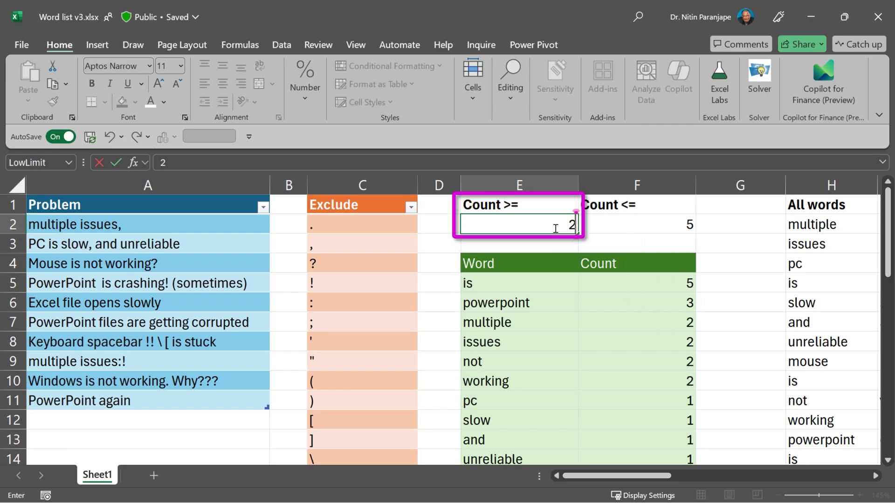
{"action": "key", "text": "Tab"}
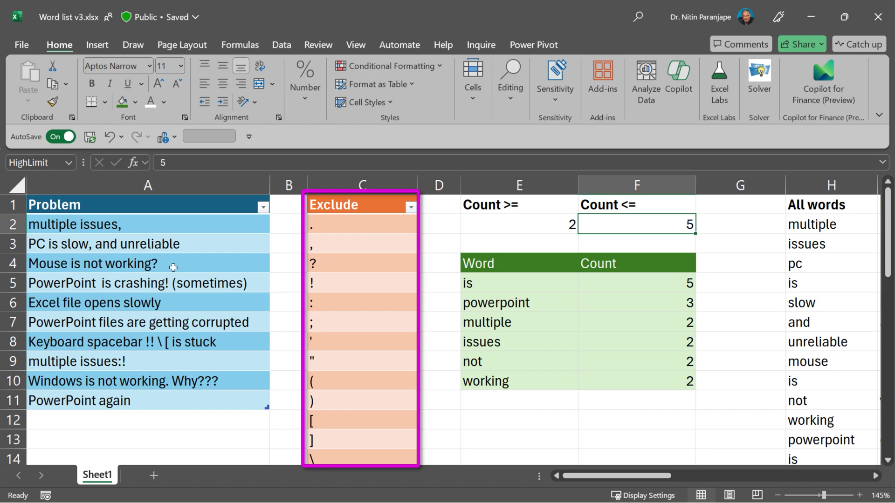
{"action": "left_click", "coordinate": [365, 228]}
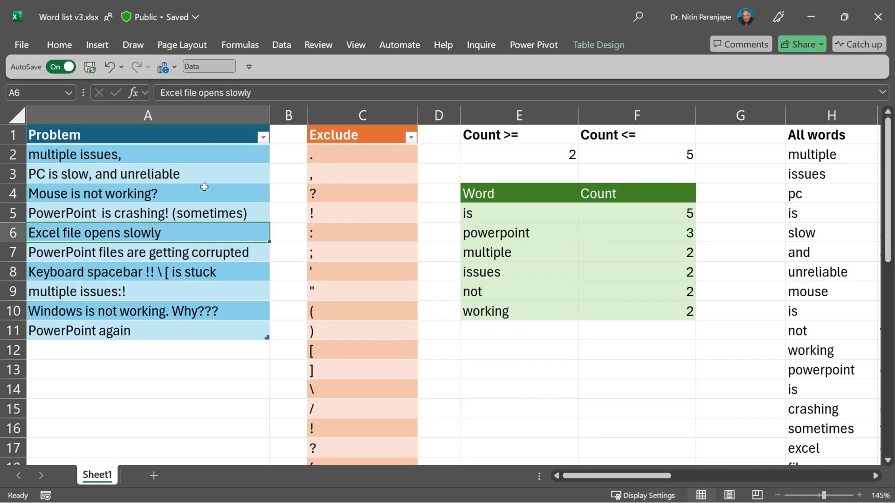
{"action": "left_click", "coordinate": [420, 199]}
{"action": "left_click", "coordinate": [251, 194]}
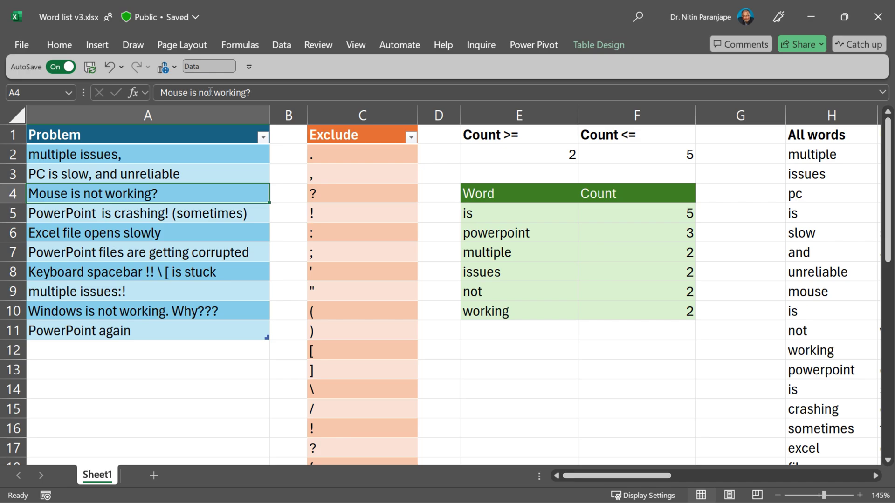
{"action": "left_click_drag", "start_coordinate": [350, 200], "coordinate": [347, 213]}
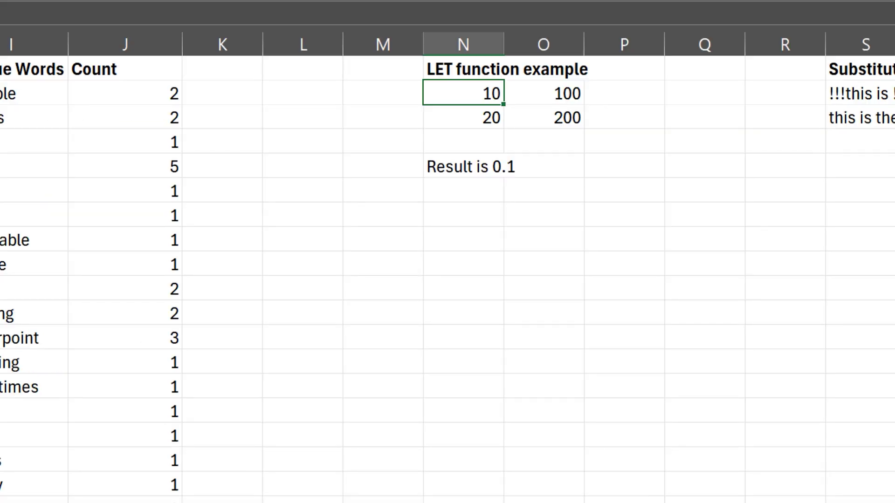
Review the source values in N2:O3 of the LET function example
{"action": "key", "text": "Down"}
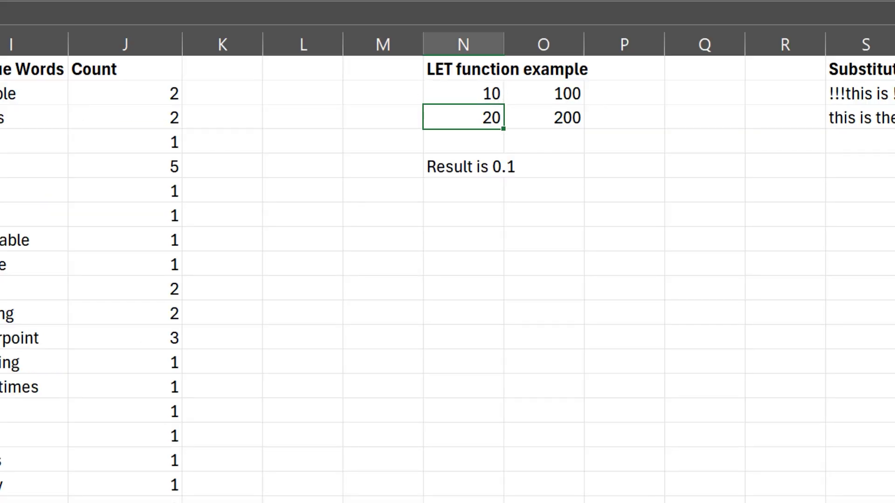
{"action": "key", "text": "Up"}
{"action": "key", "text": "Right"}
{"action": "key", "text": "Down"}
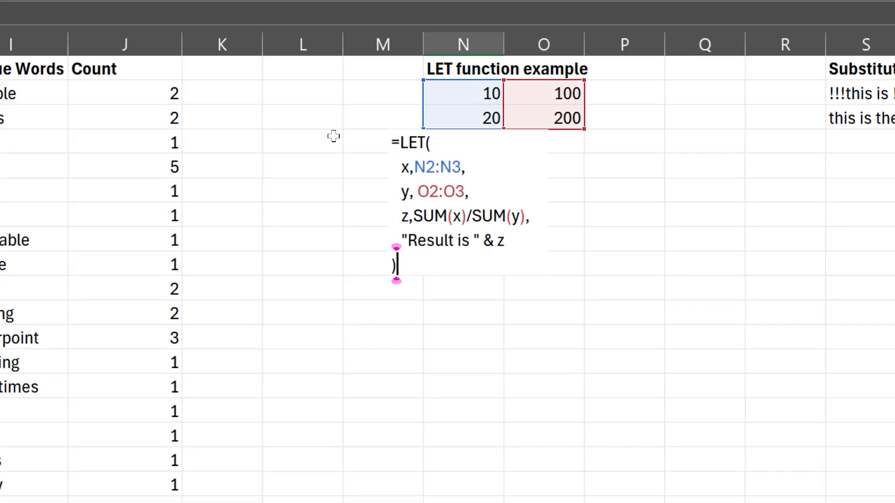
Examine the LET example formula argument by argument, matching names x, y and z to their ranges and calculations
{"action": "left_click", "coordinate": [428, 147]}
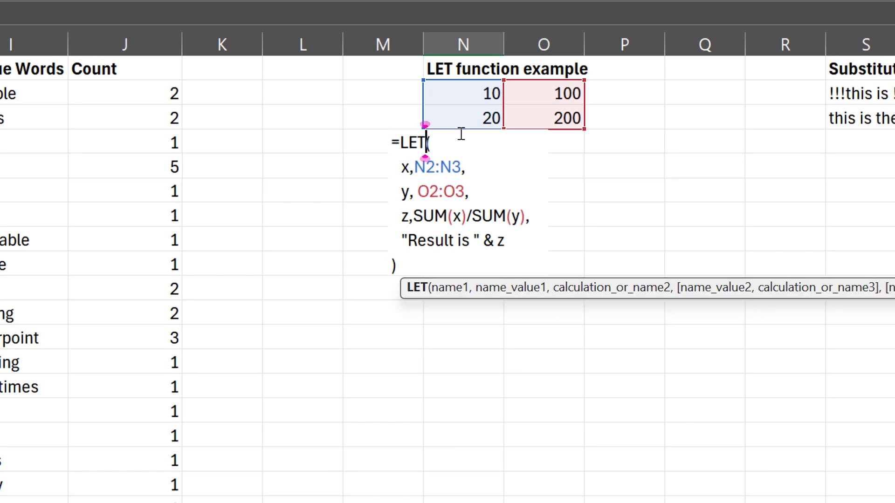
{"action": "key", "text": "Right"}
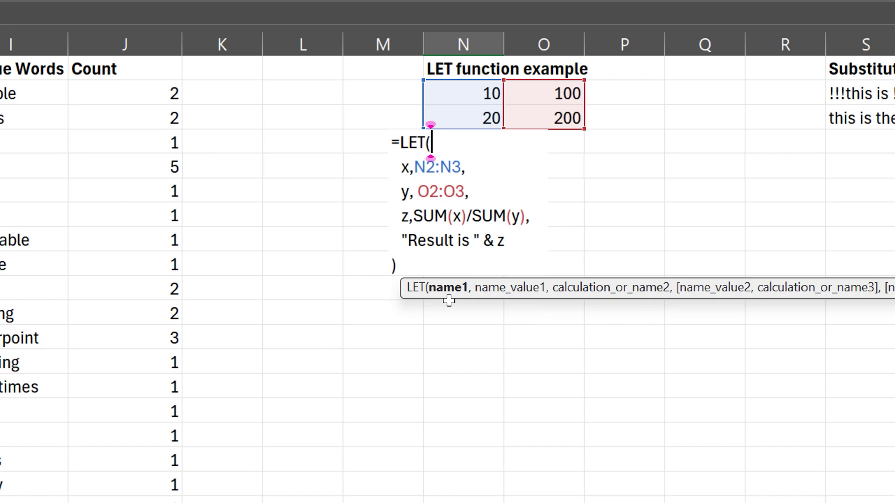
{"action": "left_click", "coordinate": [450, 287]}
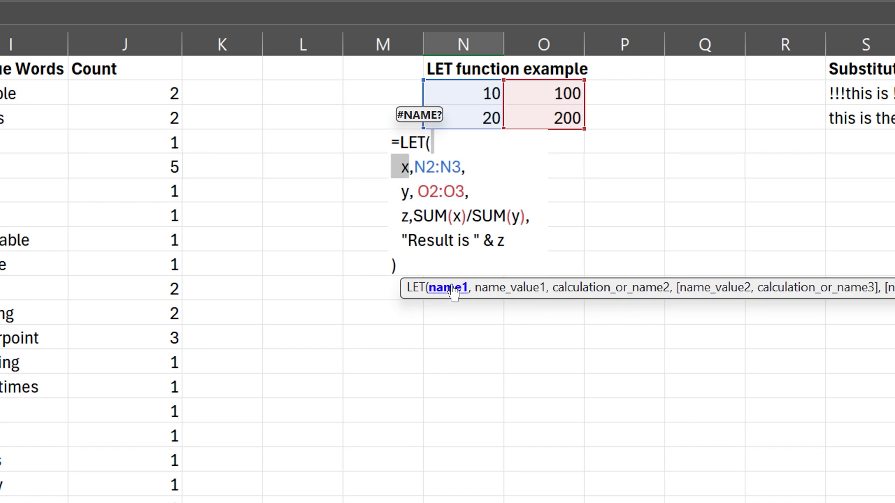
{"action": "left_click", "coordinate": [500, 289]}
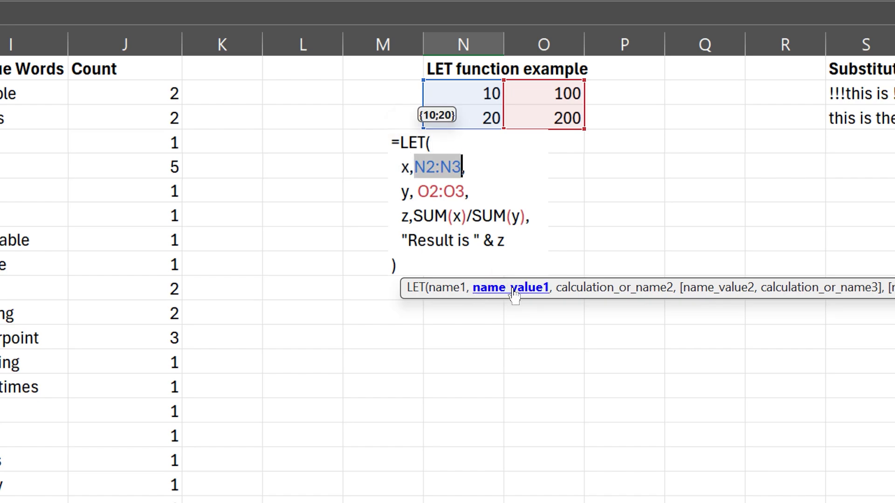
{"action": "left_click", "coordinate": [604, 292]}
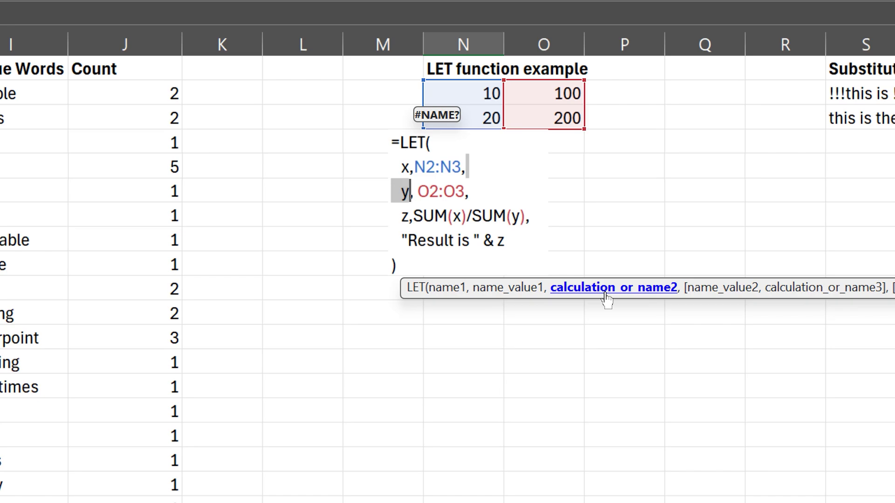
{"action": "left_click", "coordinate": [712, 291]}
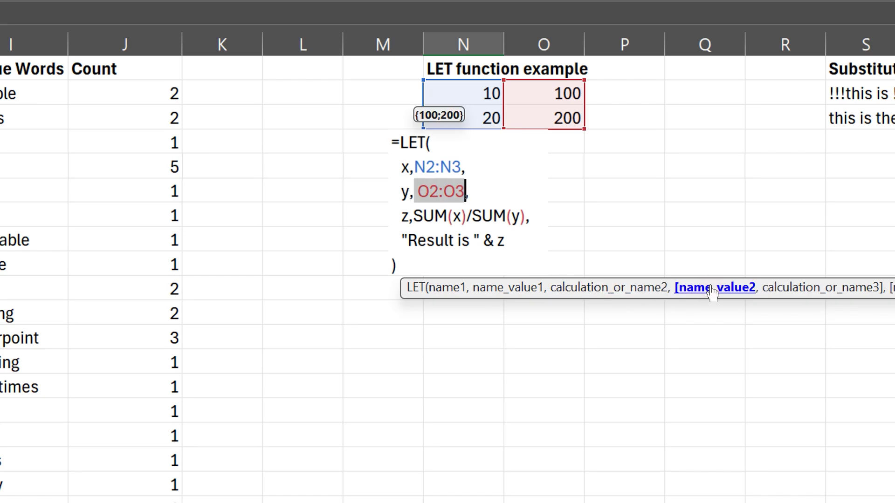
{"action": "left_click", "coordinate": [781, 287]}
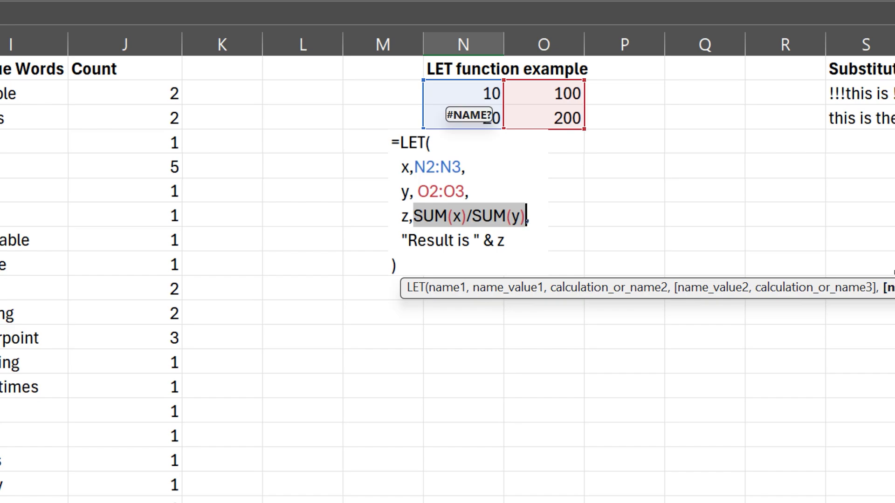
{"action": "left_click", "coordinate": [891, 287]}
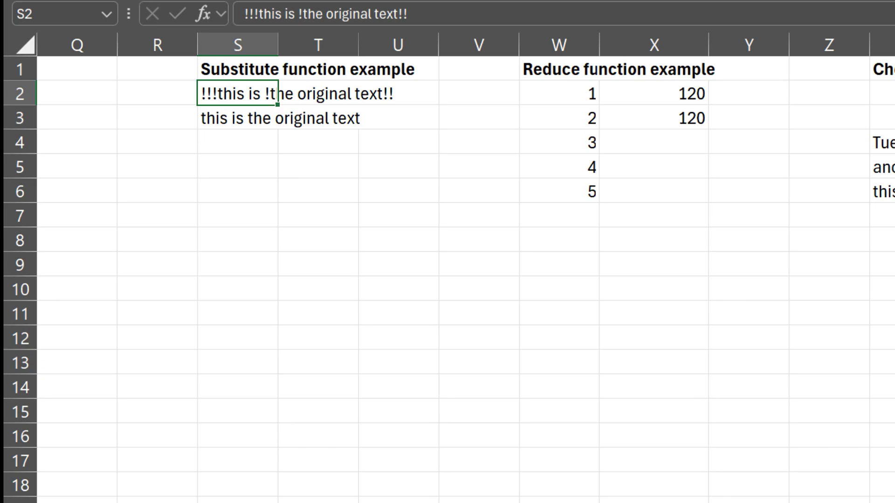
Inspect the text, old_text and new_text arguments of the SUBSTITUTE formula in S3, leaving the formula as it is
{"action": "left_click", "coordinate": [237, 118]}
{"action": "double_click", "coordinate": [277, 119]}
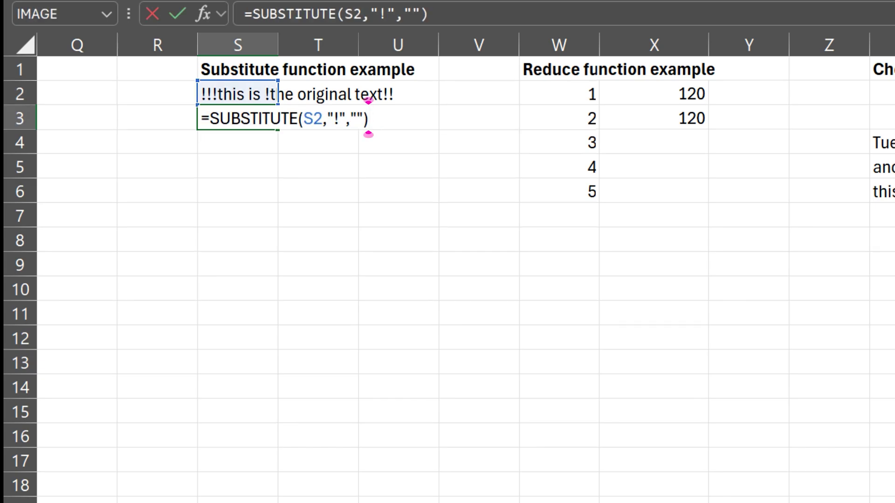
{"action": "left_click", "coordinate": [313, 118]}
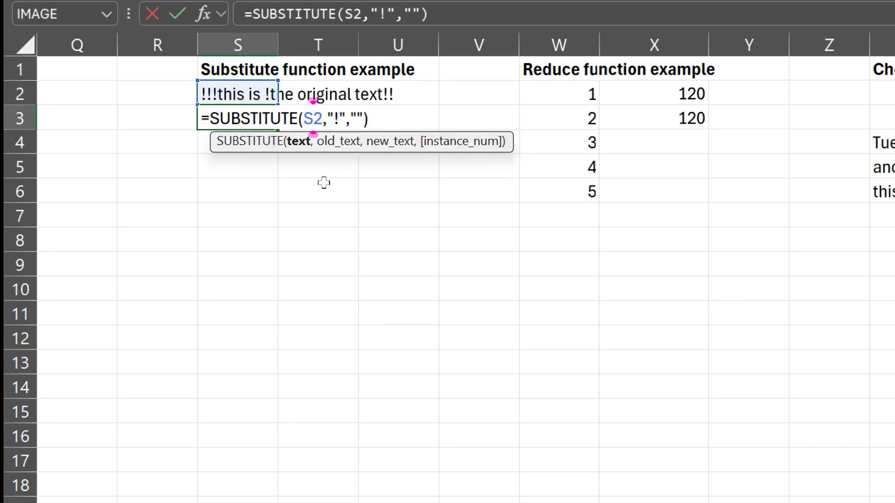
{"action": "left_click", "coordinate": [357, 148]}
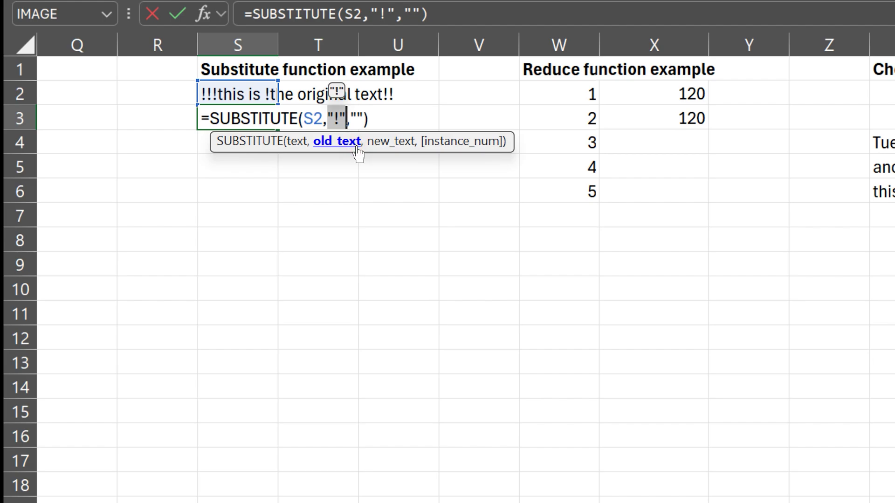
{"action": "left_click", "coordinate": [387, 146]}
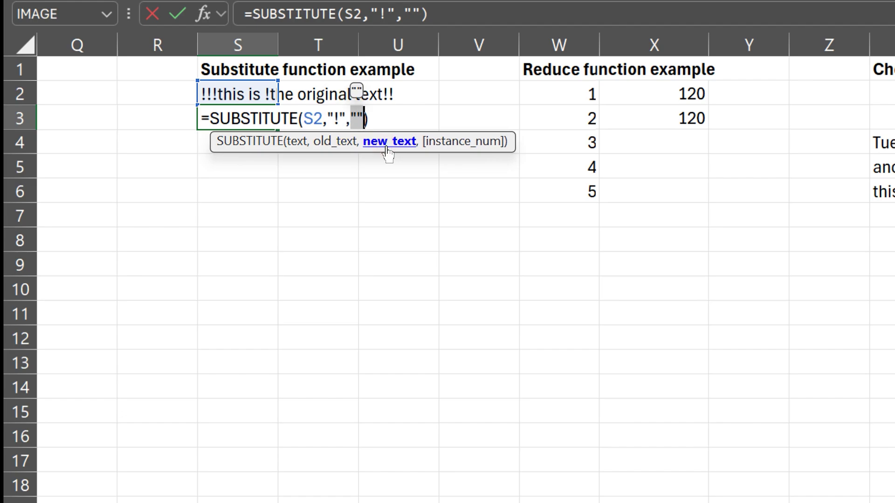
{"action": "key", "text": "ctrl+Return"}
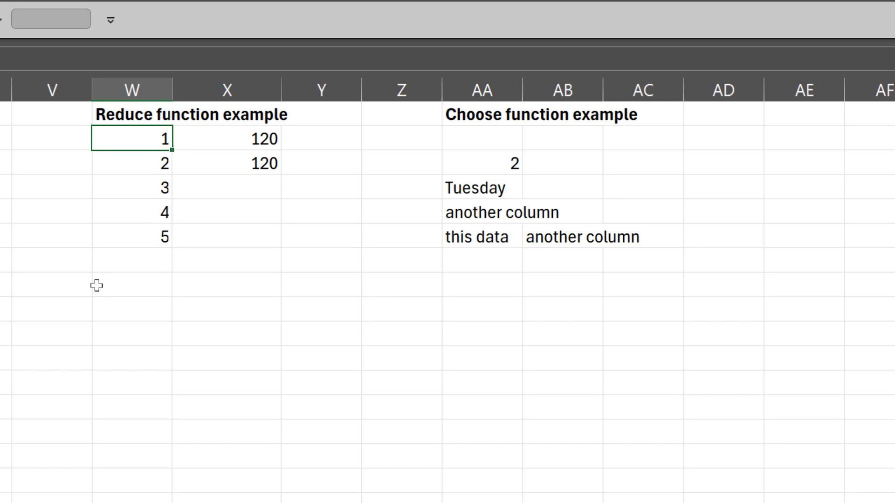
Change the initial value in the REDUCE formula in X2 to 0
{"action": "key", "text": "Right"}
{"action": "key", "text": "Left"}
{"action": "key", "text": "Right"}
{"action": "key", "text": "F2"}
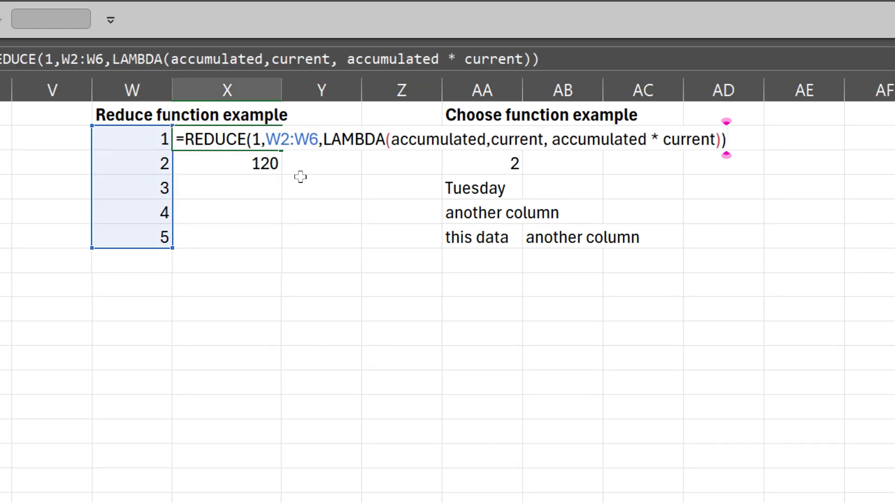
{"action": "left_click", "coordinate": [259, 139]}
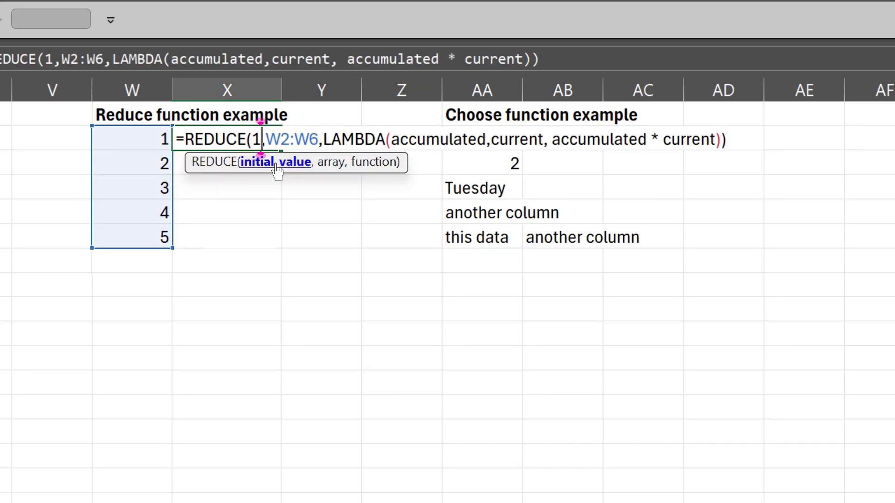
{"action": "key", "text": "BackSpace"}
{"action": "type", "text": "0"}
{"action": "key", "text": "Return"}
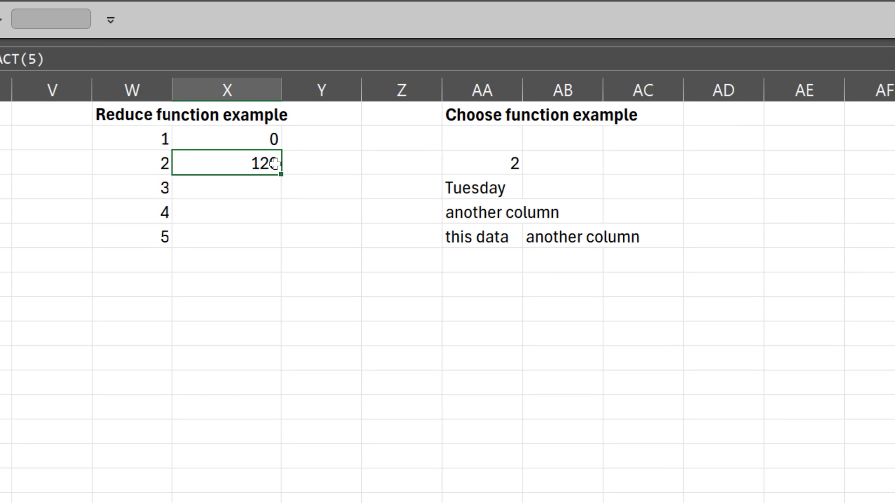
Set the initial value of the REDUCE formula in X2 to 1
{"action": "key", "text": "Up"}
{"action": "key", "text": "F2"}
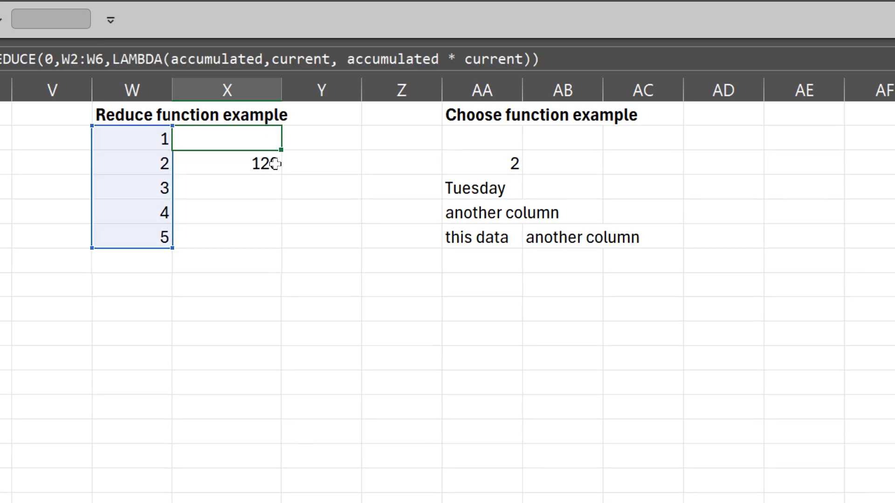
{"action": "left_click", "coordinate": [259, 140]}
{"action": "key", "text": "BackSpace"}
{"action": "type", "text": "1"}
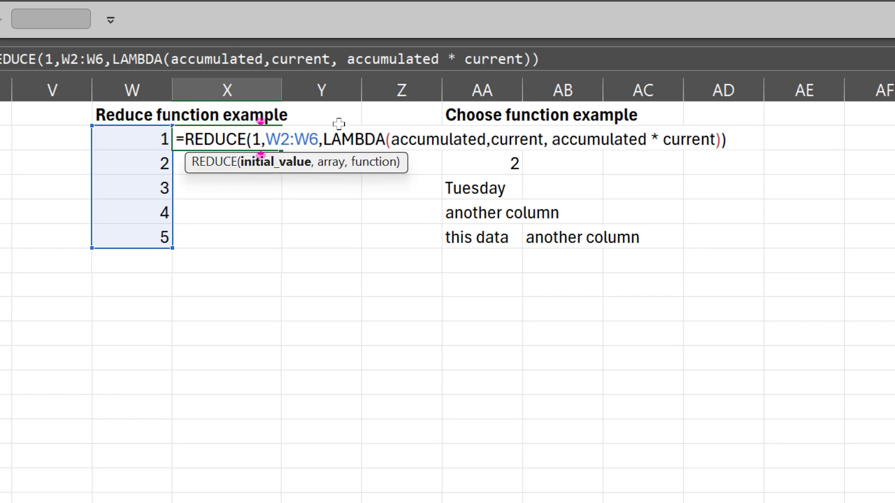
Examine the REDUCE formula's array and its LAMBDA parameters and calculation, and close the formula
{"action": "double_click", "coordinate": [312, 140]}
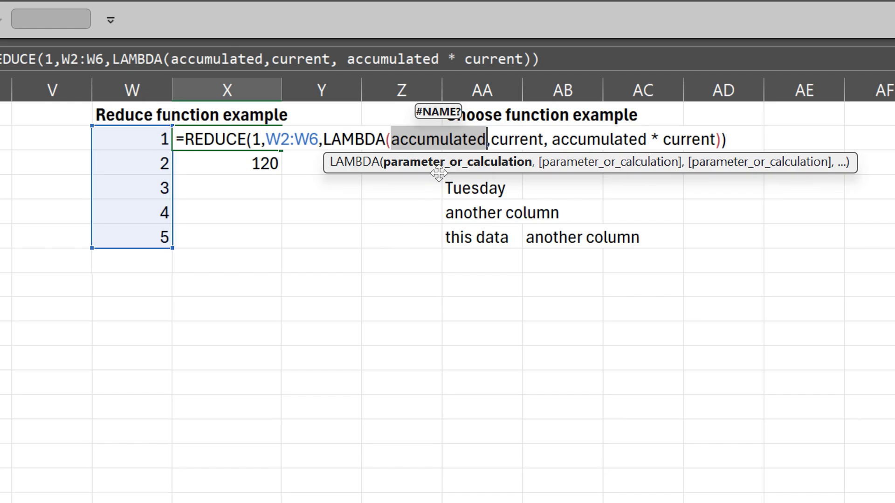
{"action": "left_click", "coordinate": [606, 162]}
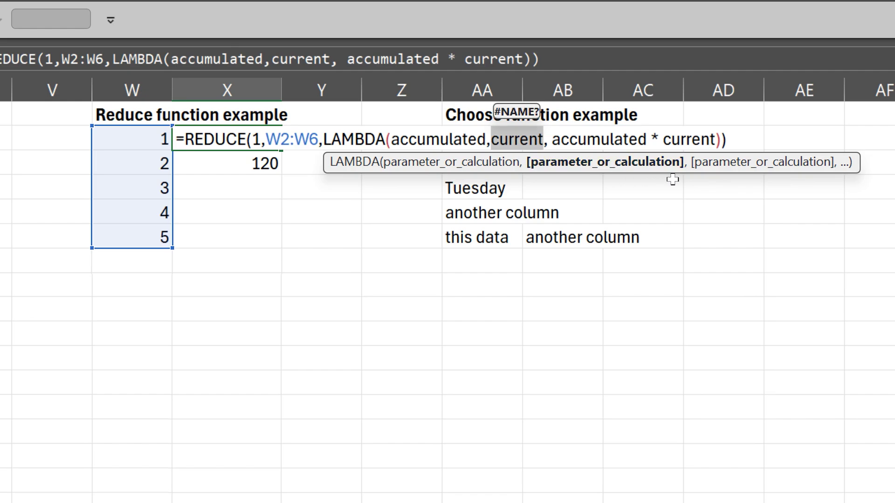
{"action": "left_click", "coordinate": [754, 174]}
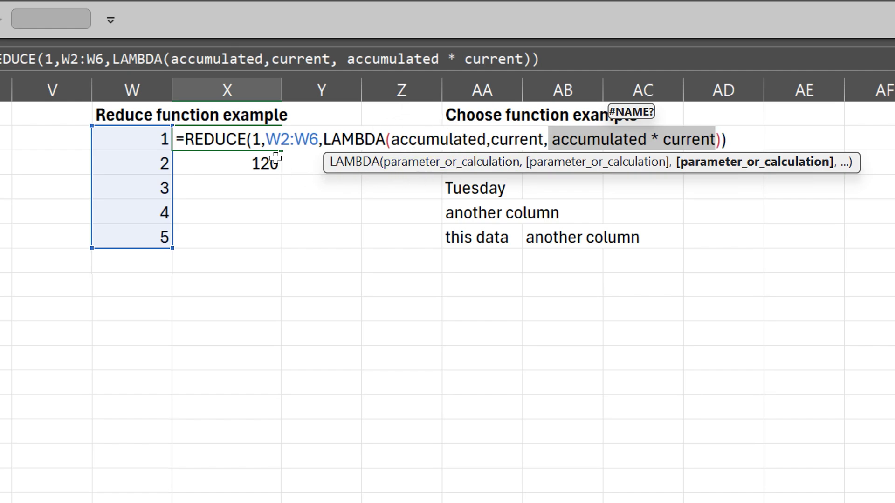
{"action": "key", "text": "Return"}
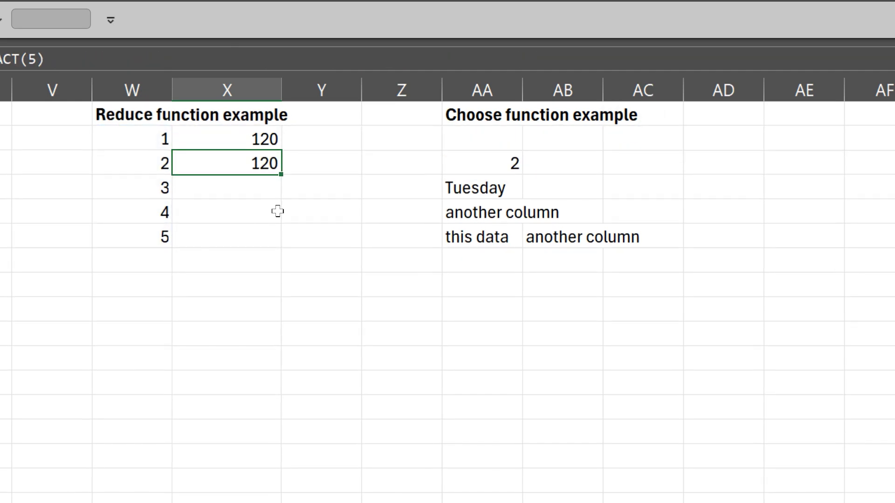
Compare the REDUCE cell with the one below it and open the formula in X3 to view it
{"action": "key", "text": "Up"}
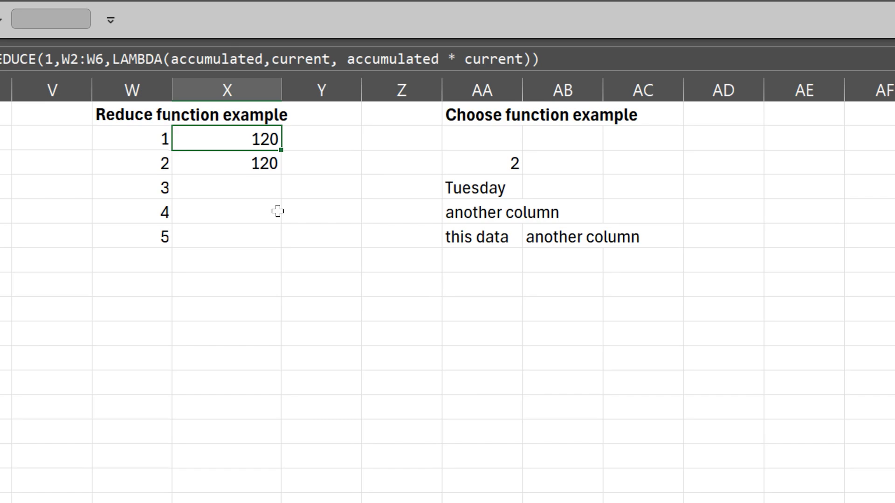
{"action": "key", "text": "Down"}
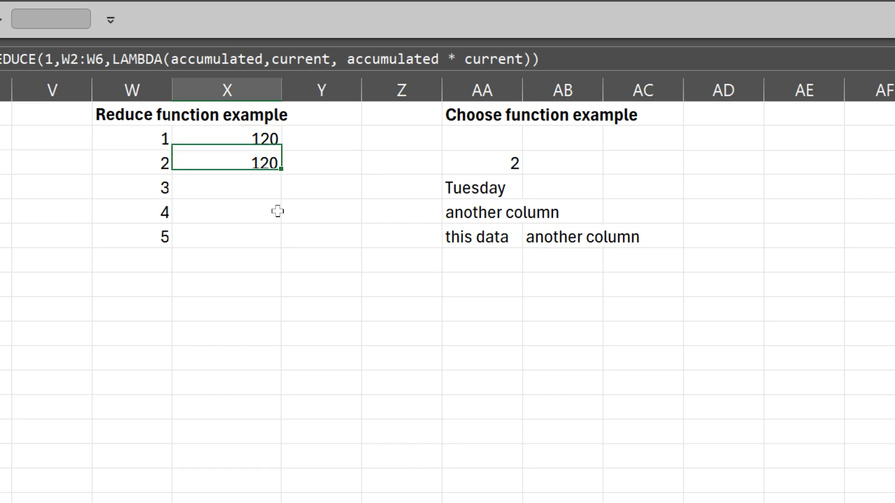
{"action": "key", "text": "F2"}
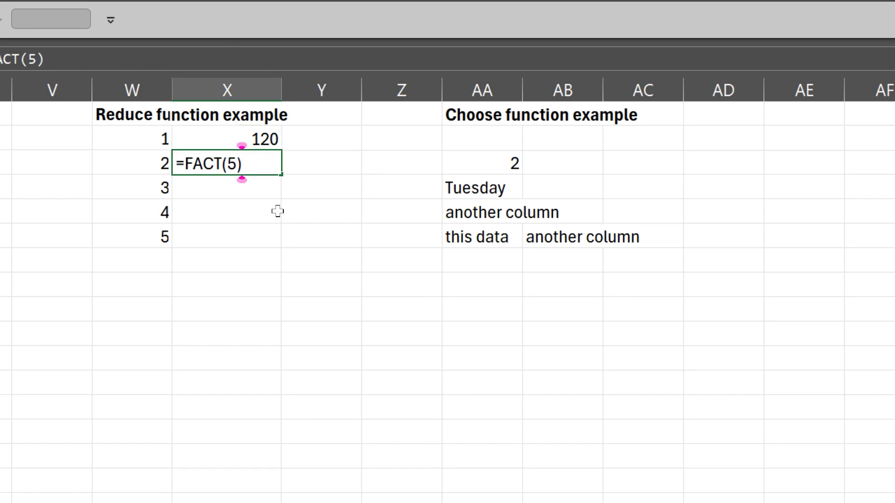
Close the FACT formula in X3 and reopen the REDUCE formula in X2 for viewing
{"action": "key", "text": "ctrl+Return"}
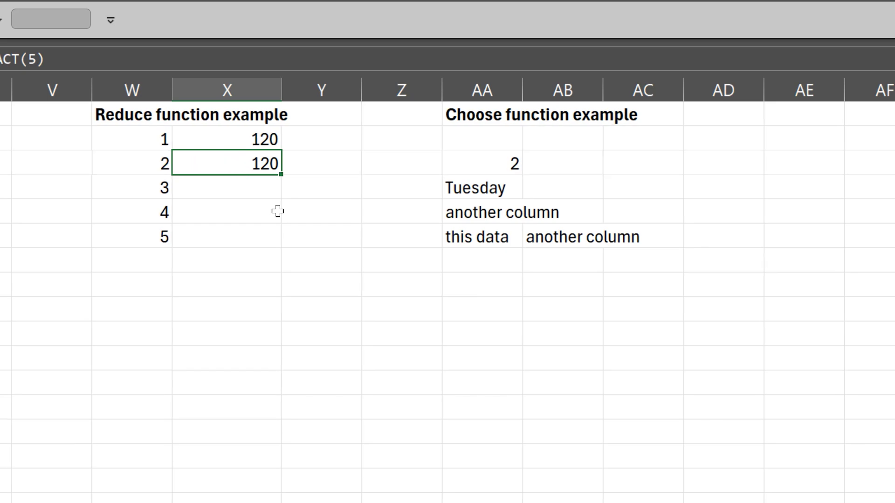
{"action": "key", "text": "Up"}
{"action": "key", "text": "F2"}
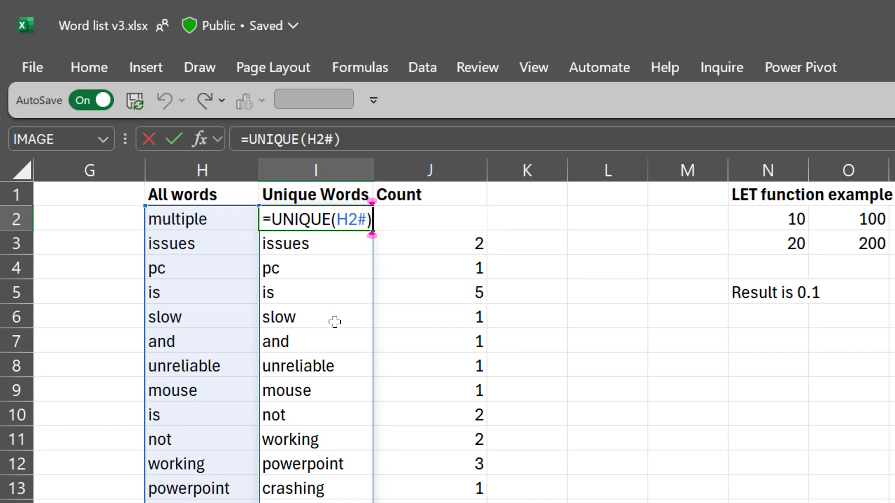
Remove the # spill operator from the UNIQUE formula in I2 so it reads =UNIQUE(H2)
{"action": "left_click", "coordinate": [349, 219]}
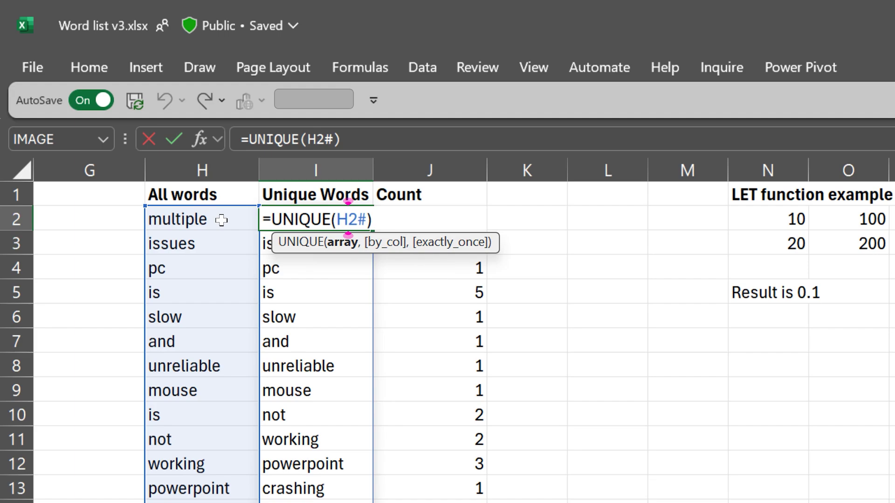
{"action": "key", "text": "Right"}
{"action": "key", "text": "Delete"}
{"action": "key", "text": "Return"}
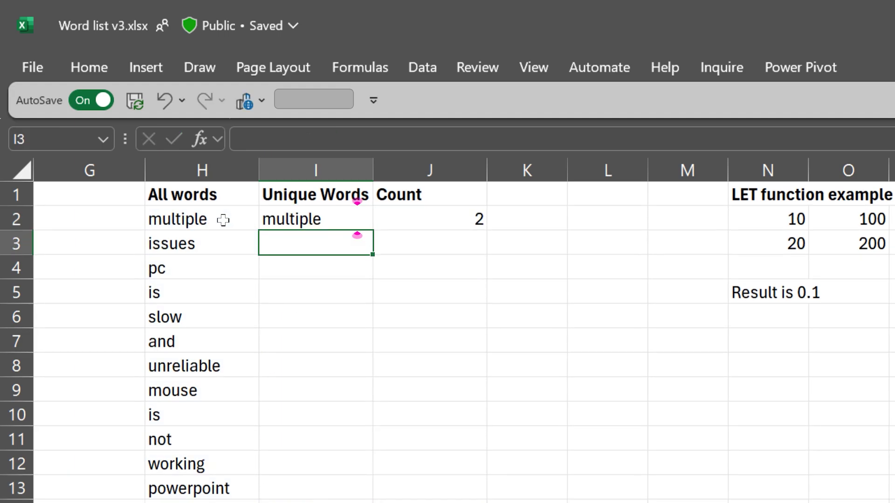
{"action": "key", "text": "Up"}
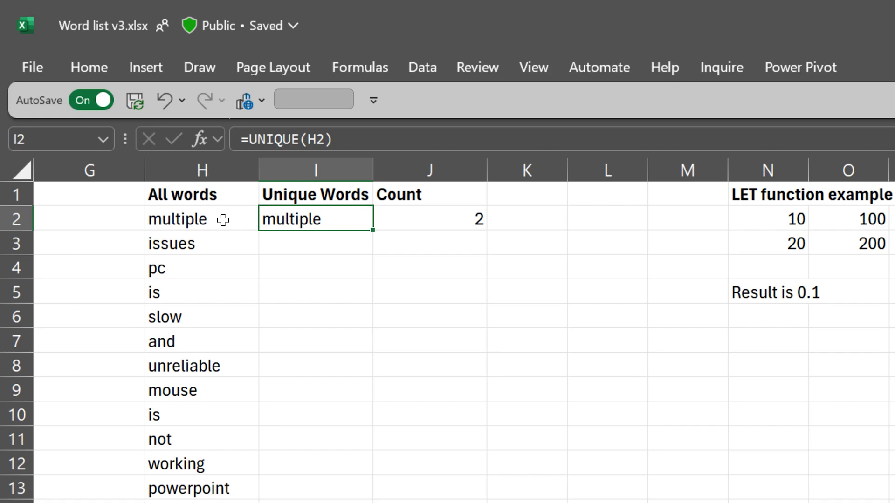
Add the # spill operator back to the formula in I2 so it reads =UNIQUE(H2#)
{"action": "key", "text": "F2"}
{"action": "key", "text": "Left"}
{"action": "type", "text": "#"}
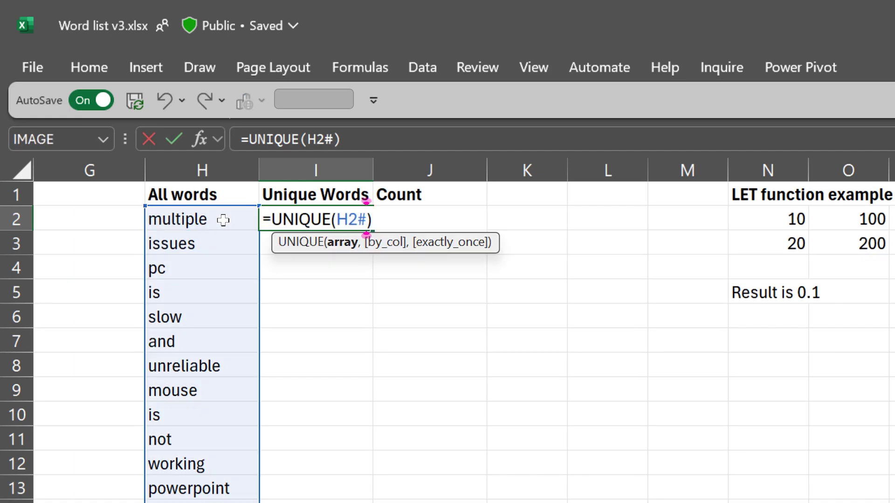
{"action": "key", "text": "Return"}
Examine the range and criteria arguments of the COUNTIF formula in J2, and close it without changes
{"action": "key", "text": "Up"}
{"action": "key", "text": "Right"}
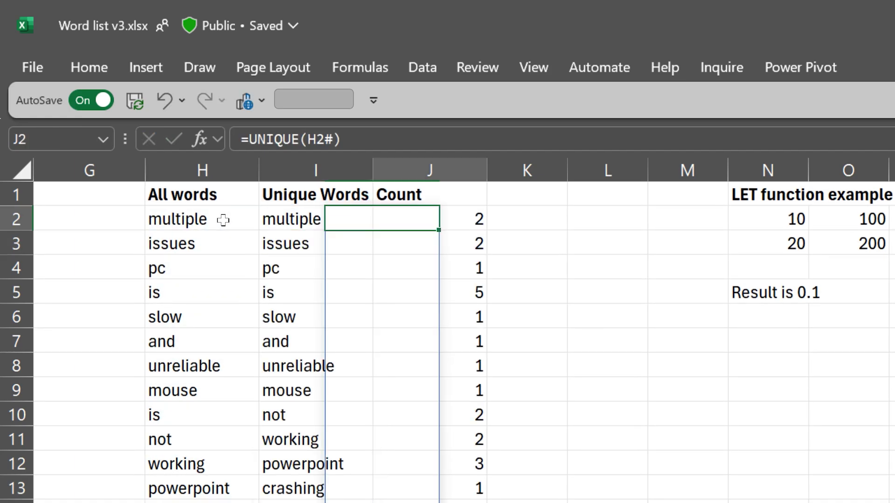
{"action": "key", "text": "F2"}
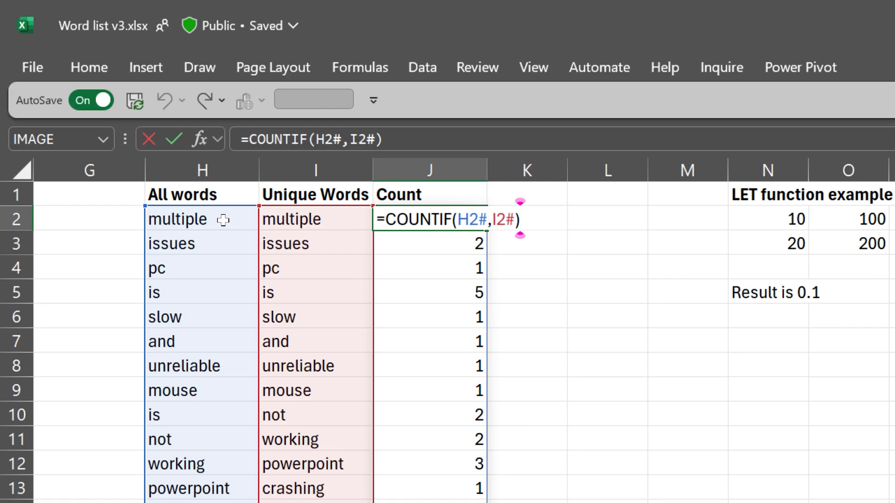
{"action": "key", "text": "Left"}
{"action": "key", "text": "Left"}
{"action": "key", "text": "Left"}
{"action": "key", "text": "Left"}
{"action": "key", "text": "Left"}
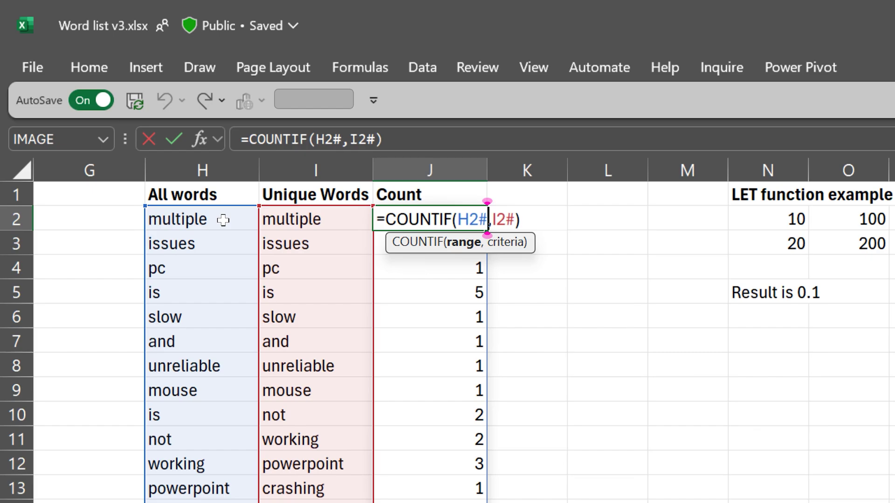
{"action": "key", "text": "Right"}
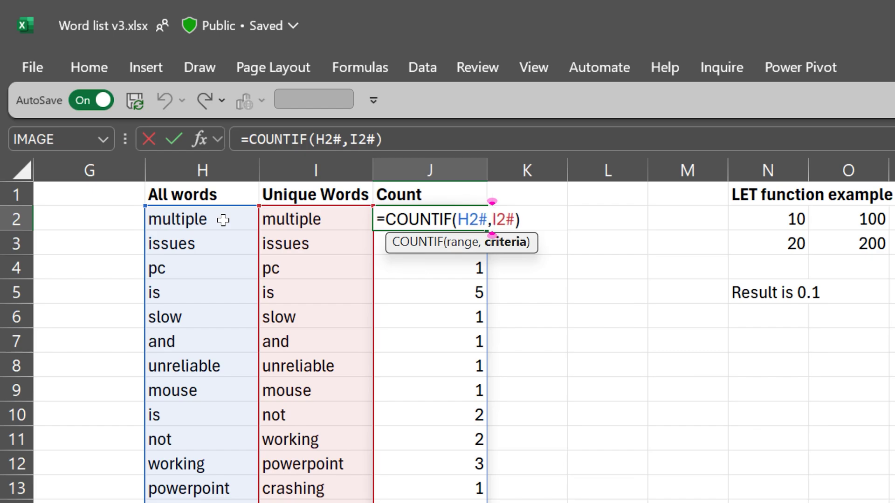
{"action": "key", "text": "Escape"}
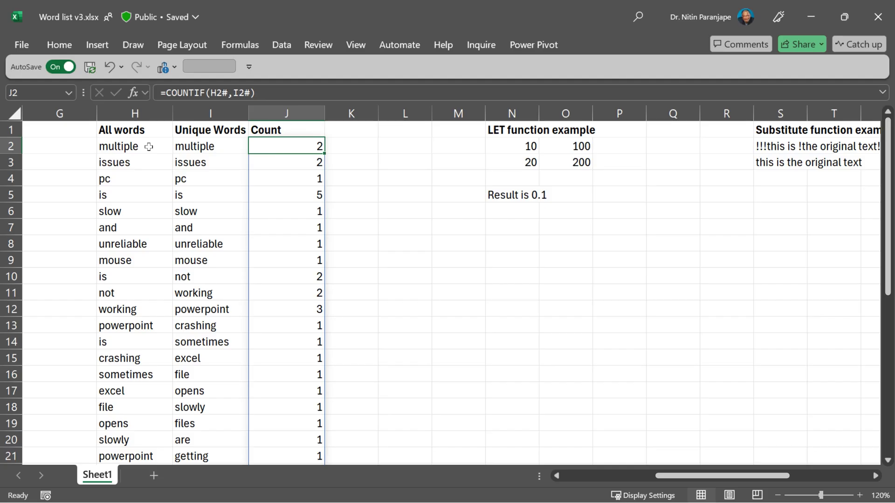
Review the Unique Words and Count formulas together with the lower and upper count limits in E2 and F2
{"action": "key", "text": "Left"}
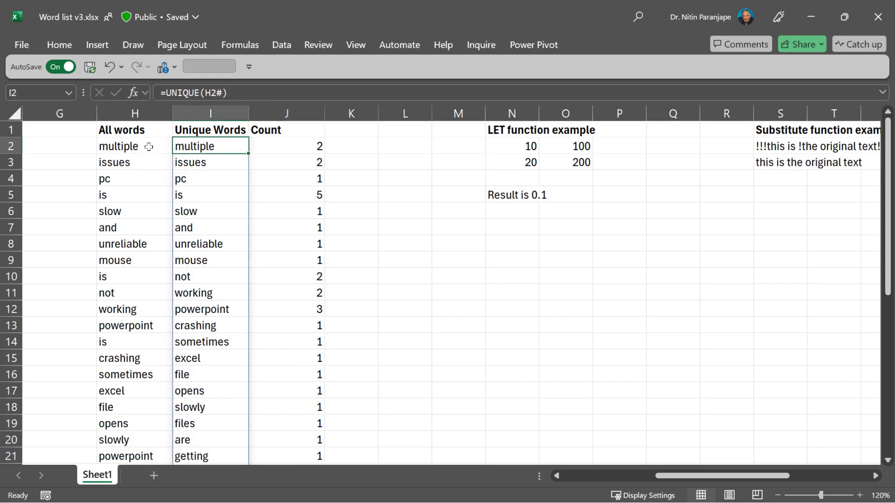
{"action": "key", "text": "Right"}
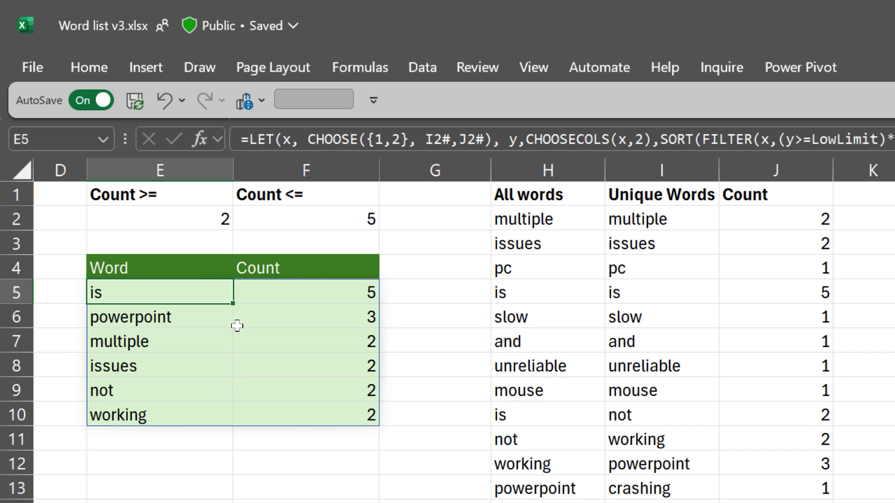
{"action": "left_click", "coordinate": [201, 215]}
{"action": "left_click", "coordinate": [304, 211]}
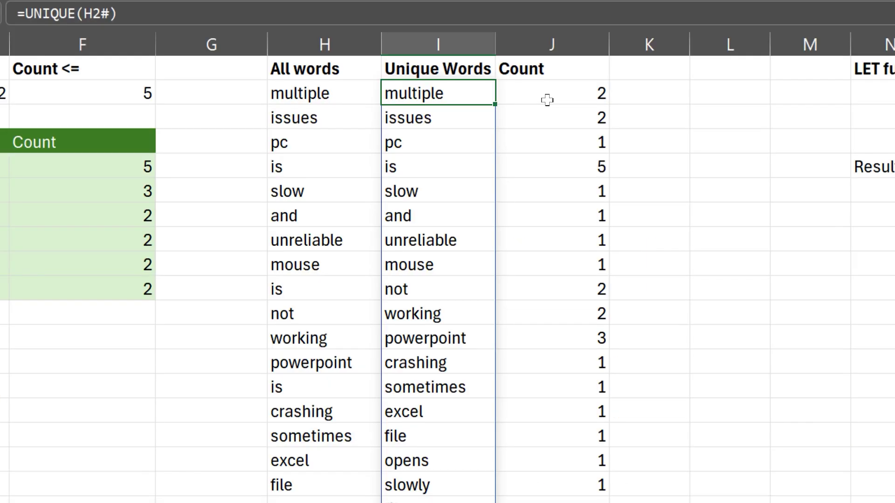
{"action": "left_click", "coordinate": [548, 91]}
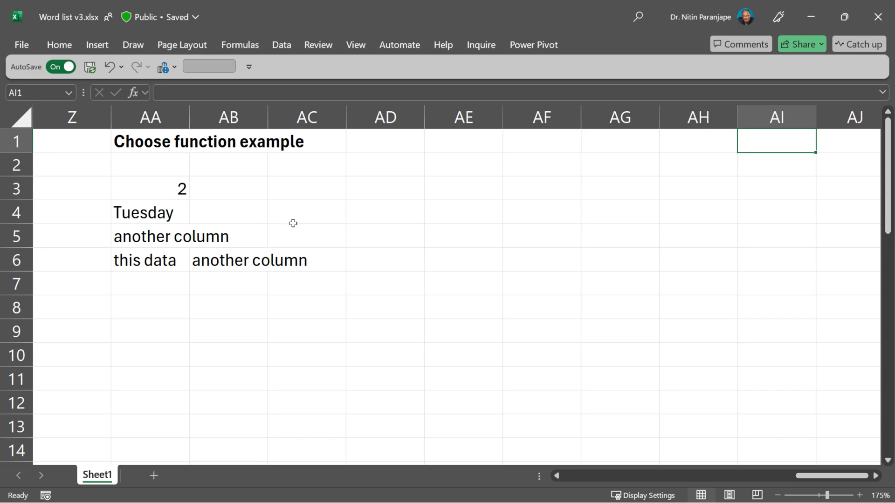
Examine the CHOOSE formula in AA4 and its index number taken from AA3, and close the formula
{"action": "left_click", "coordinate": [136, 179]}
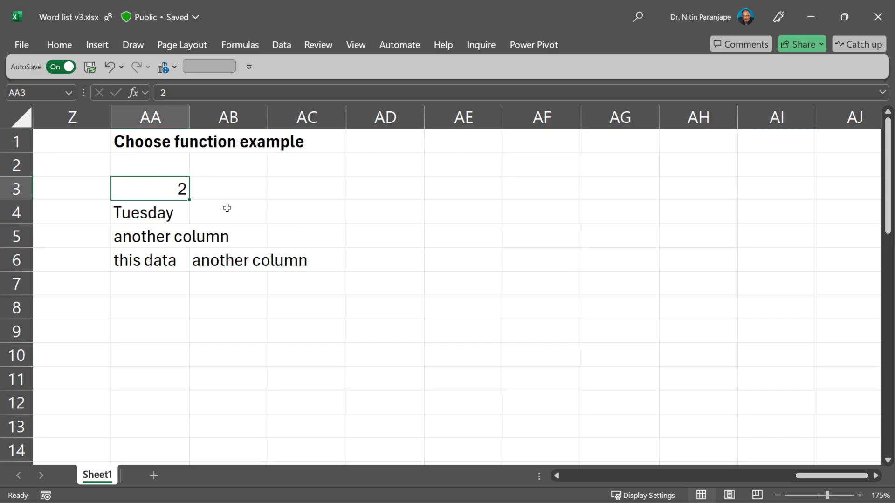
{"action": "left_click", "coordinate": [184, 209]}
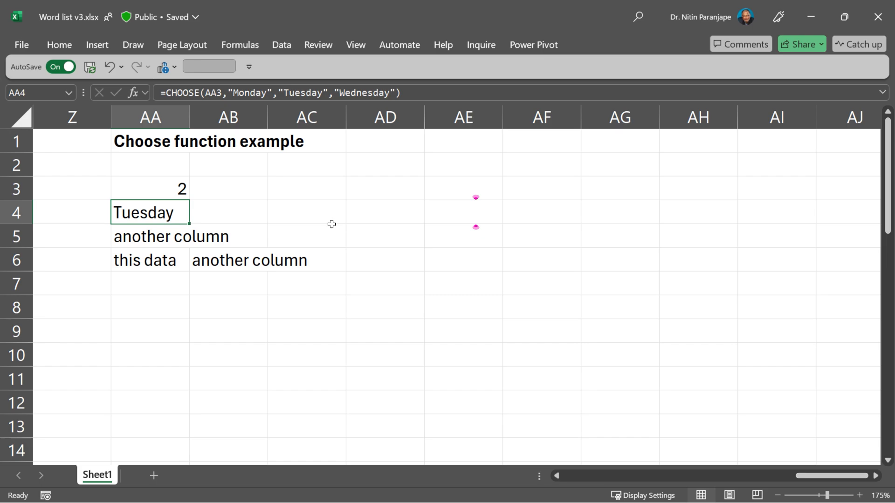
{"action": "key", "text": "F2"}
{"action": "left_click", "coordinate": [224, 212]}
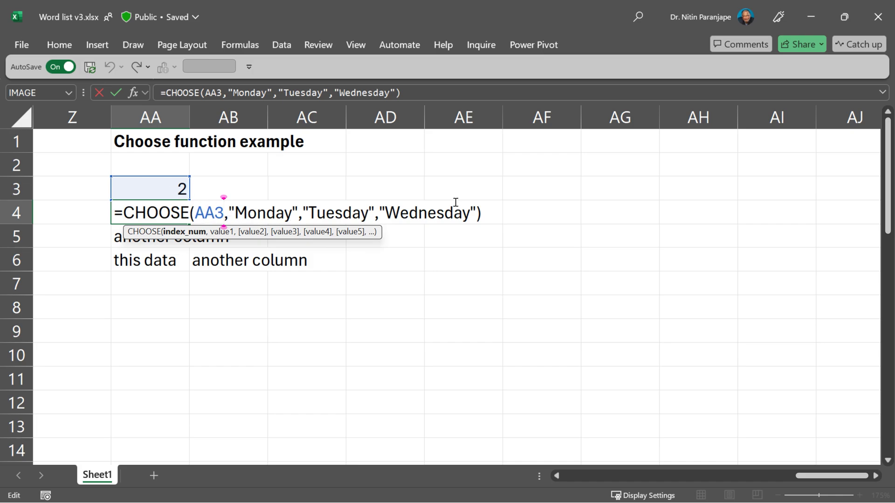
{"action": "key", "text": "Return"}
Examine the CHOOSE formula in AA6 that uses the array {1,2} as its index number, and close the formula
{"action": "key", "text": "Down"}
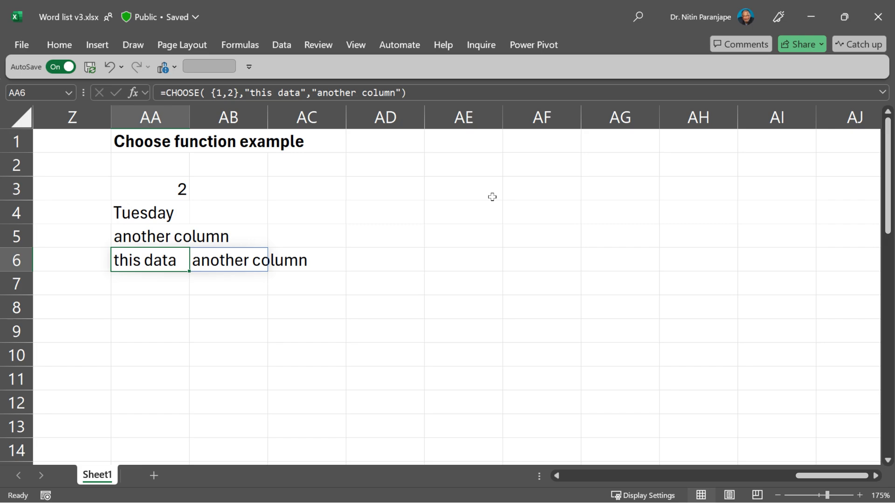
{"action": "key", "text": "F2"}
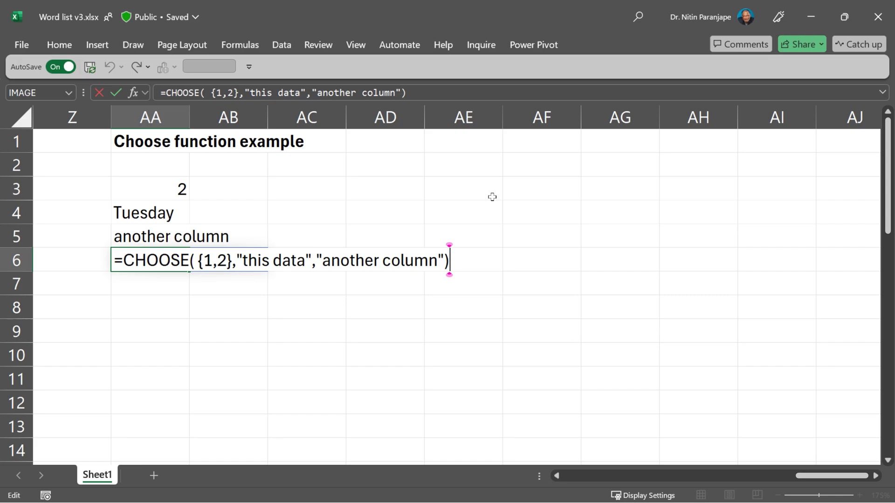
{"action": "left_click", "coordinate": [212, 260]}
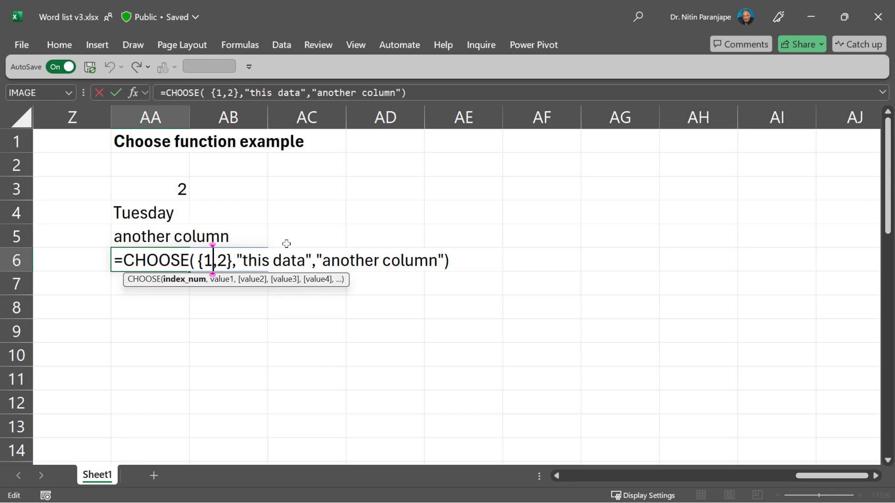
{"action": "key", "text": "ctrl+Return"}
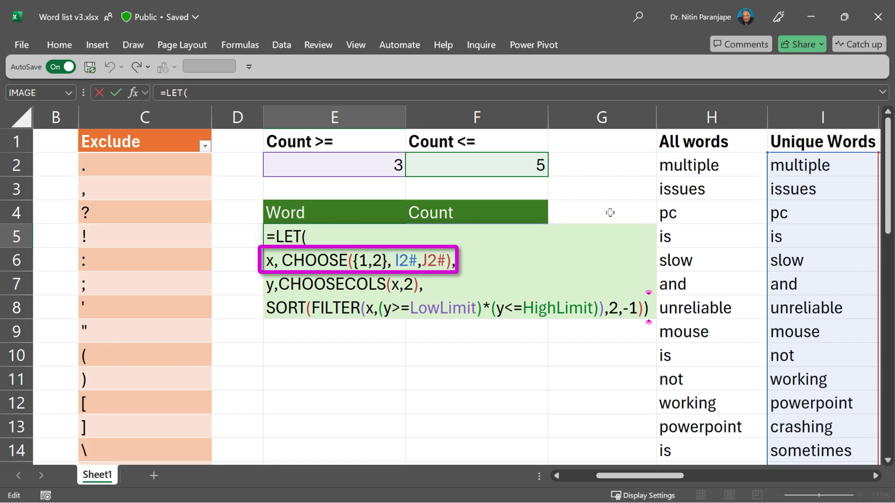
Examine the CHOOSE value of x, the CHOOSECOLS variable y and the FILTER conditions in the E5 LET formula
{"action": "left_click", "coordinate": [346, 329]}
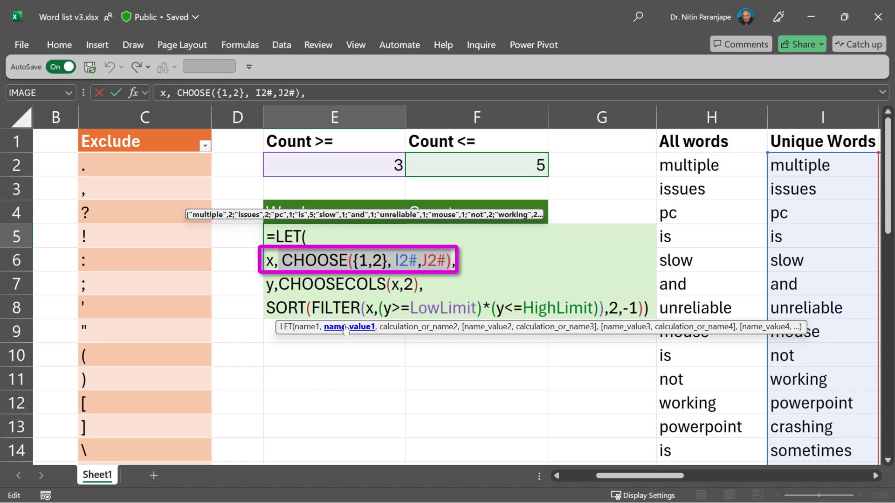
{"action": "left_click", "coordinate": [275, 286]}
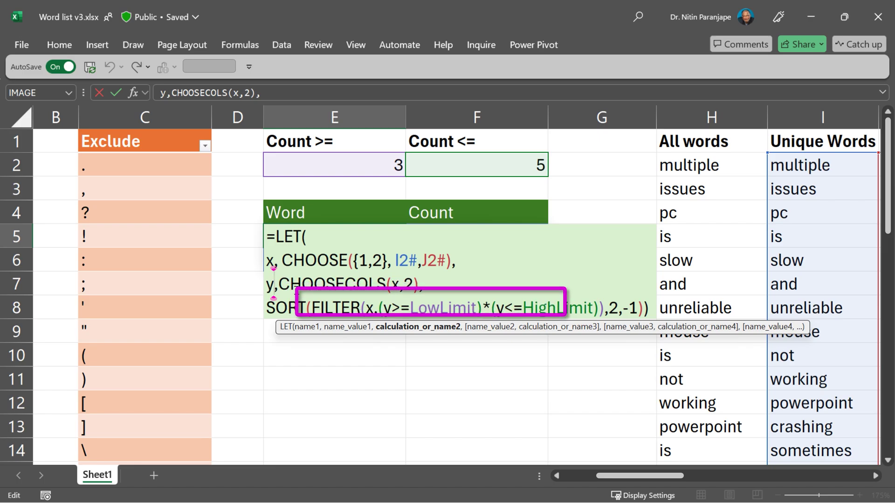
{"action": "left_click", "coordinate": [340, 306]}
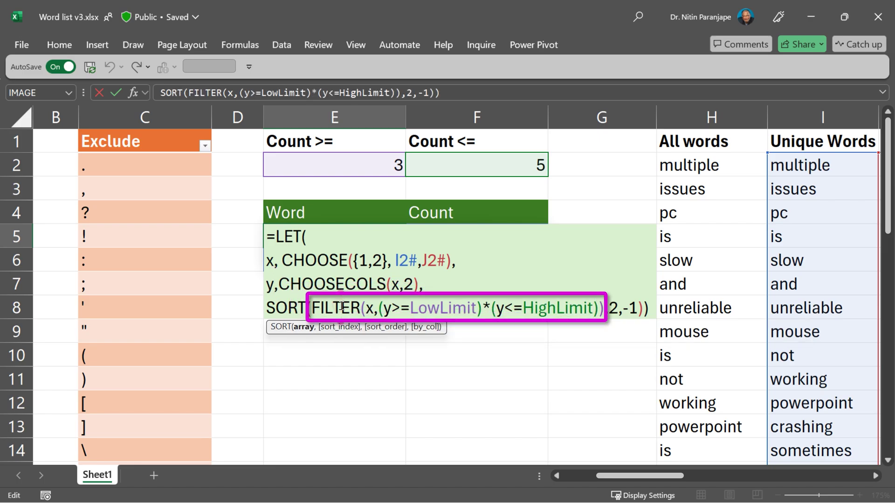
{"action": "left_click", "coordinate": [373, 309]}
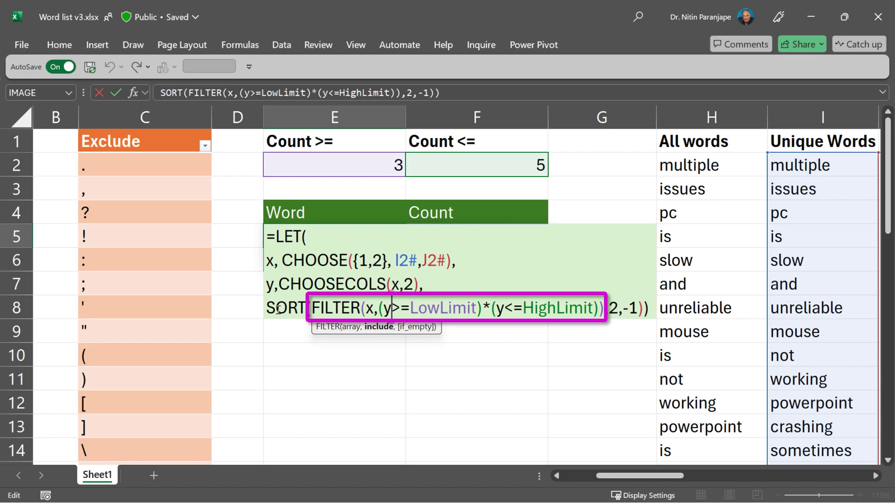
Examine the array, sort index and sort order of SORT in the LET formula, close it and return to A1
{"action": "left_click", "coordinate": [333, 308]}
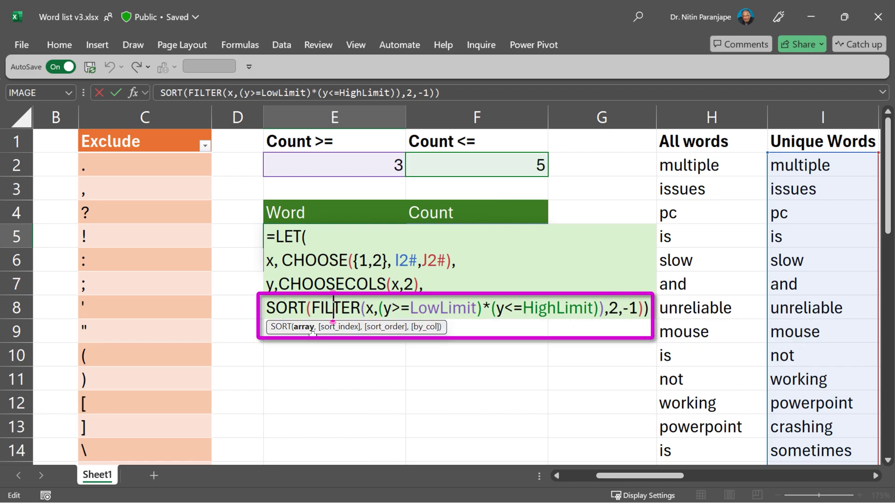
{"action": "left_click", "coordinate": [309, 328]}
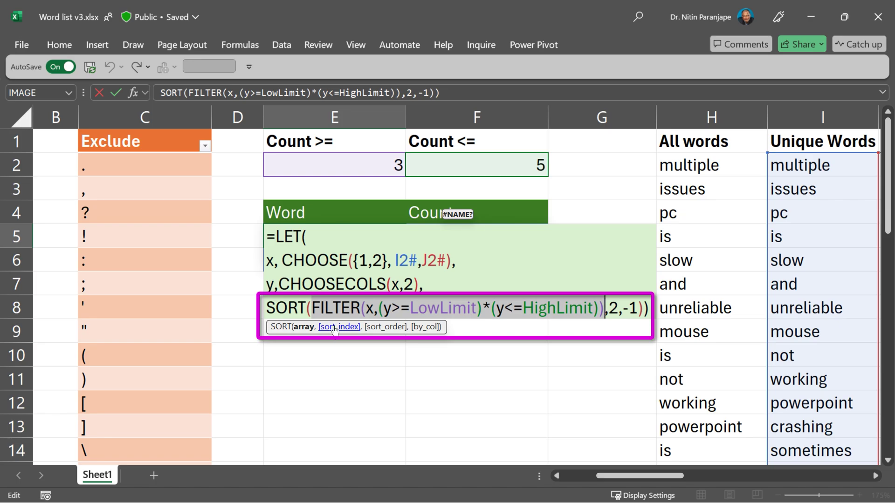
{"action": "left_click", "coordinate": [334, 327]}
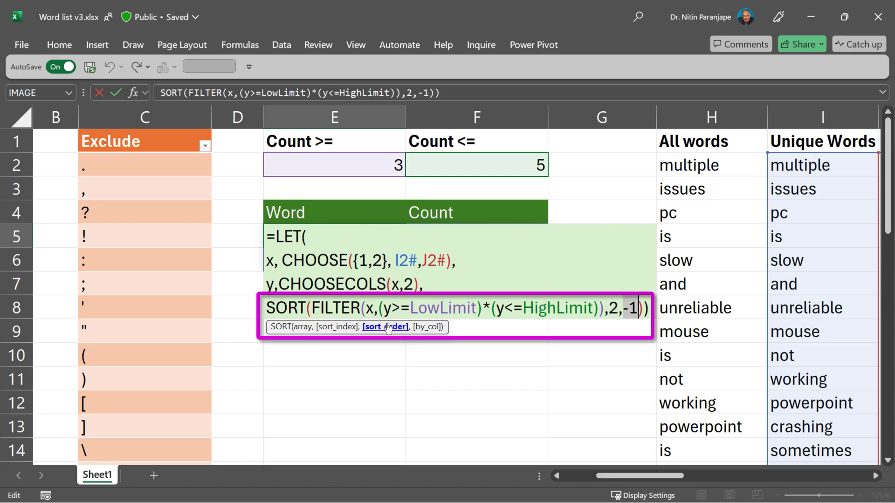
{"action": "key", "text": "ctrl+Return"}
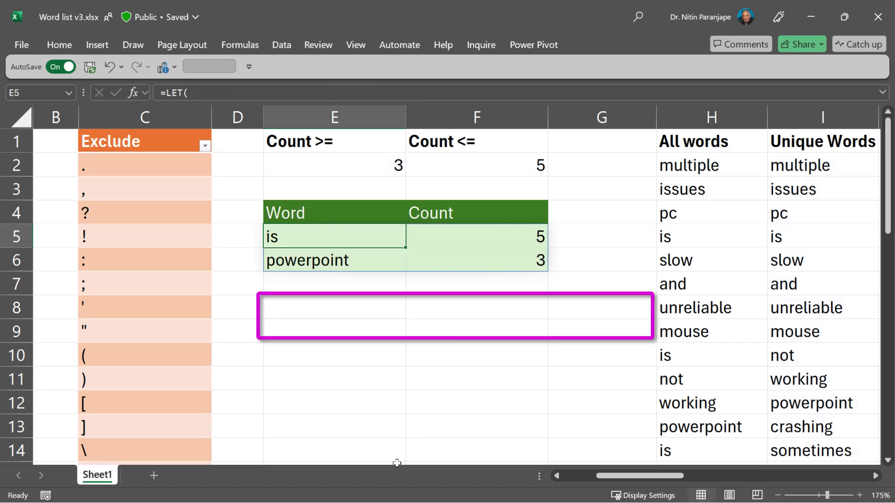
{"action": "key", "text": "ctrl+Home"}
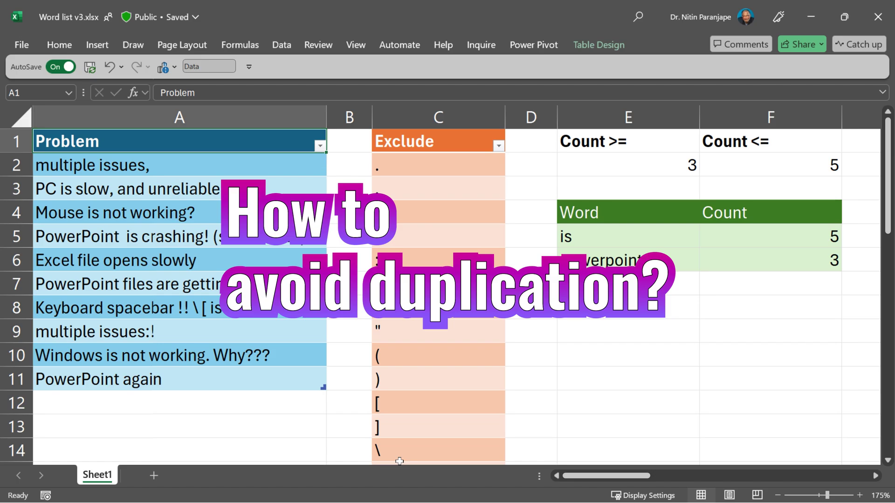